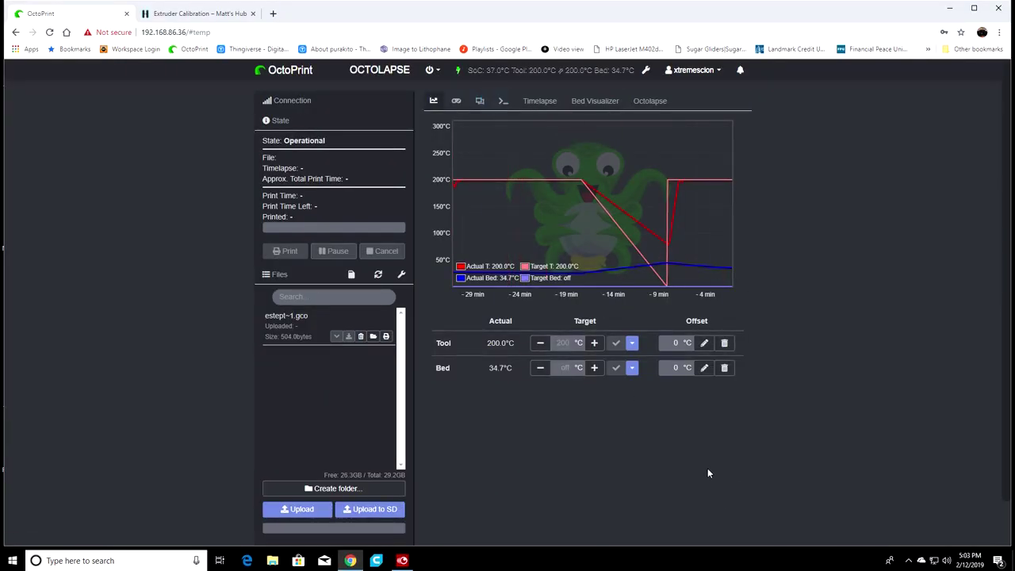
Step: List the stored printer settings with M503 in the terminal and highlight the extruder steps value E93.00
left_click(503, 102)
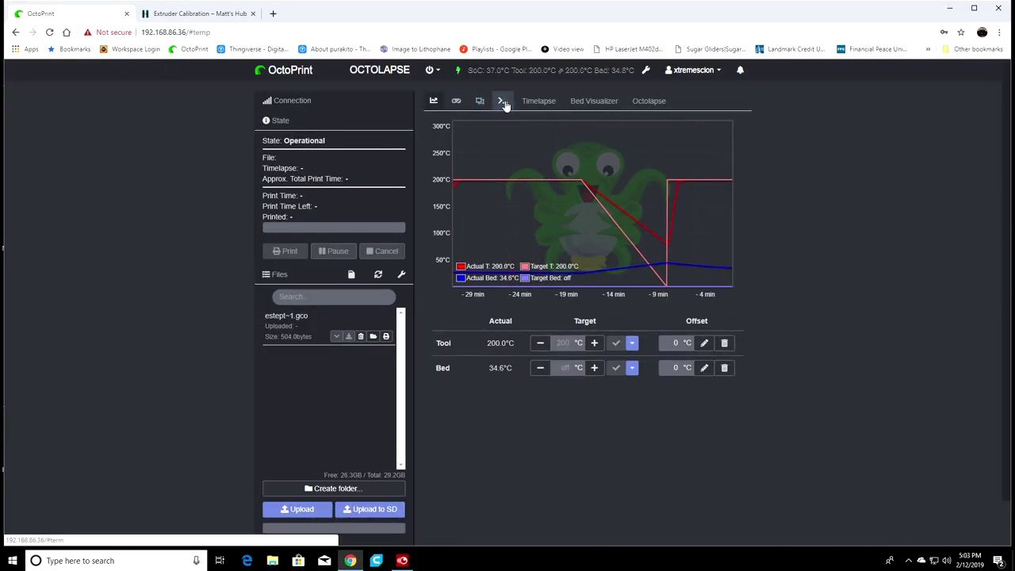
left_click(503, 102)
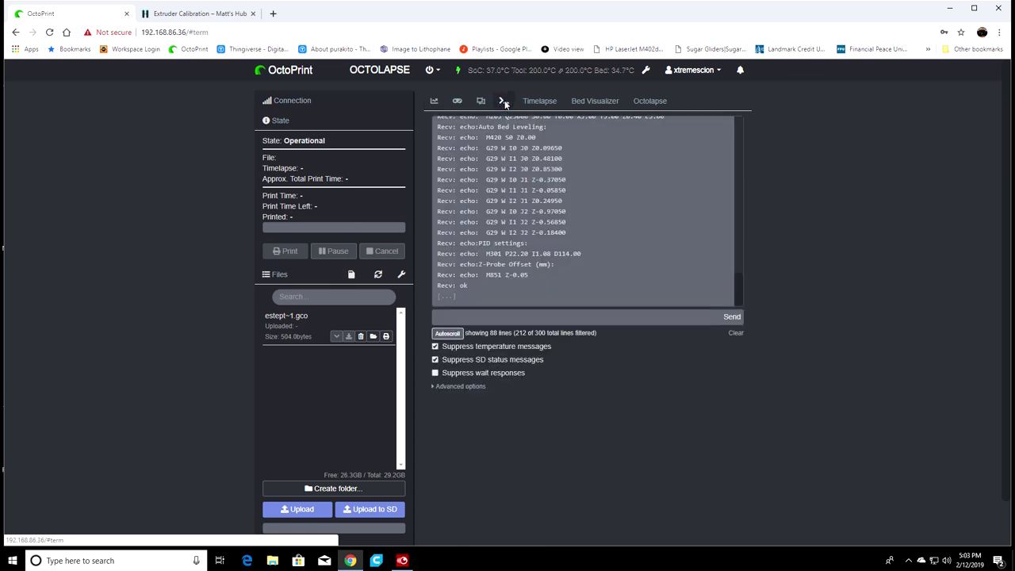
left_click(495, 314)
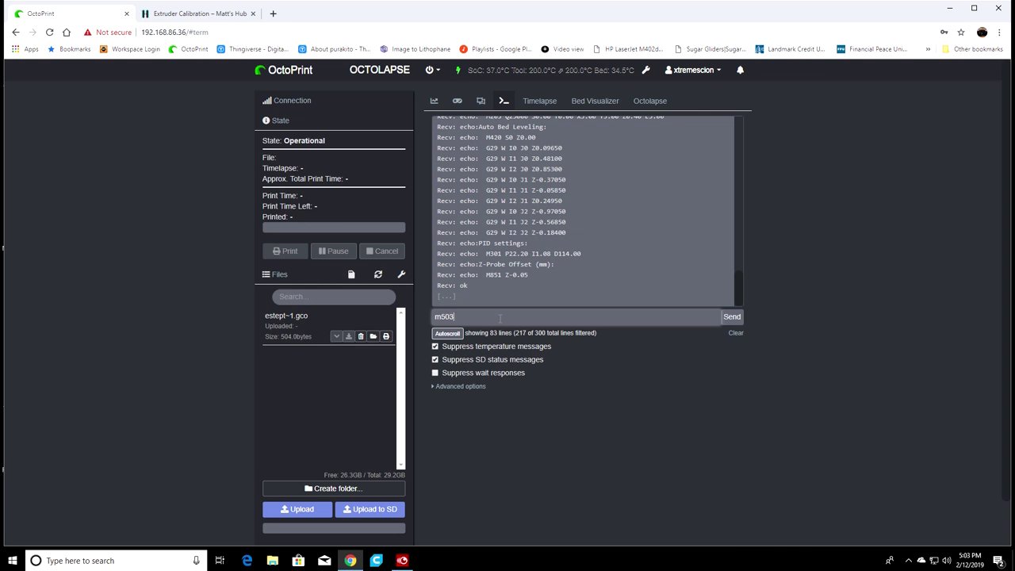
scroll(546, 259, "up", 2)
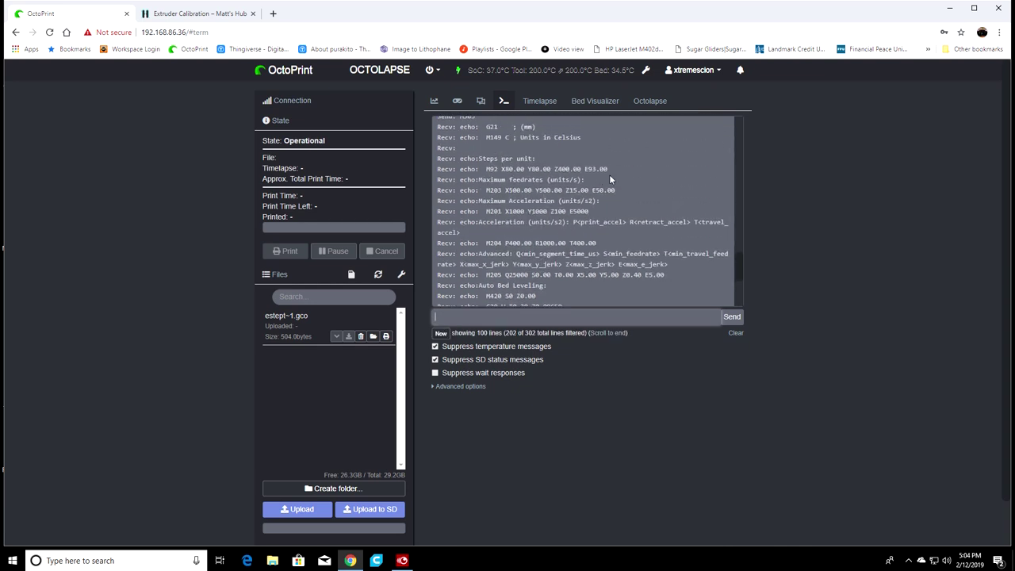
left_click_drag(616, 172, 583, 172)
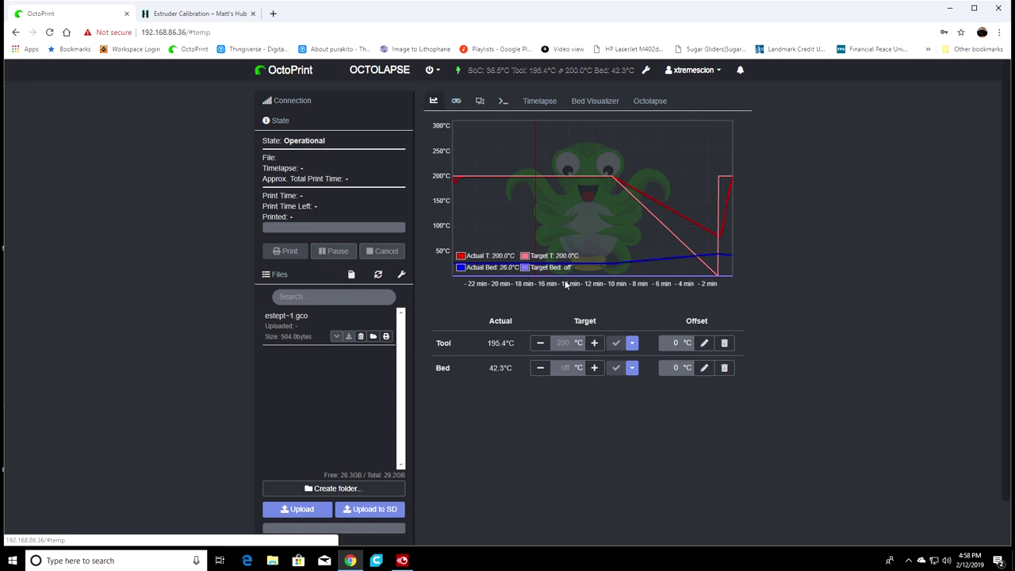
Step: Set the hotend Tool Target temperature to 200°C
left_click(562, 343)
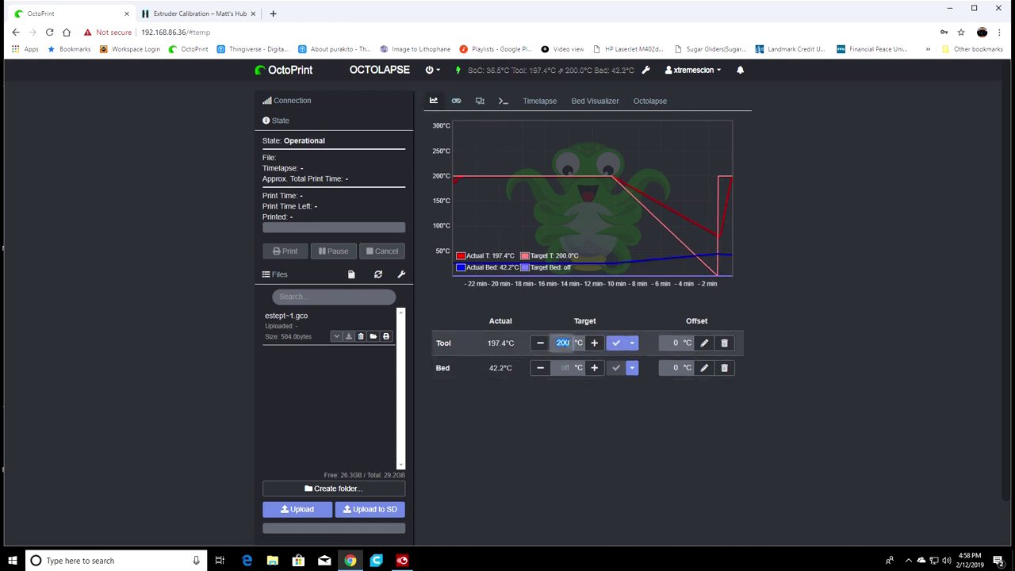
type("200")
key("Return")
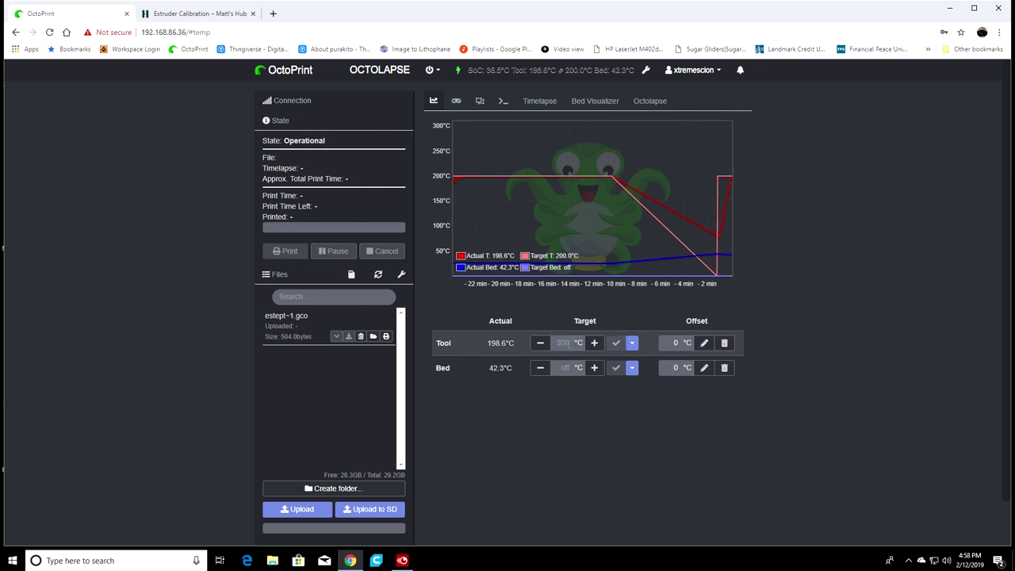
double_click(510, 344)
left_click(517, 347)
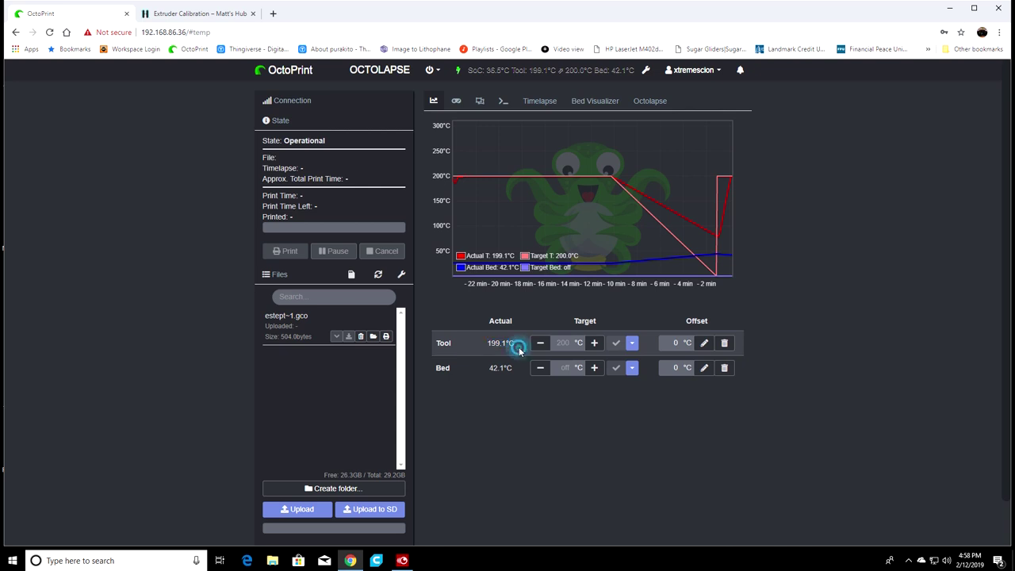
left_click(501, 103)
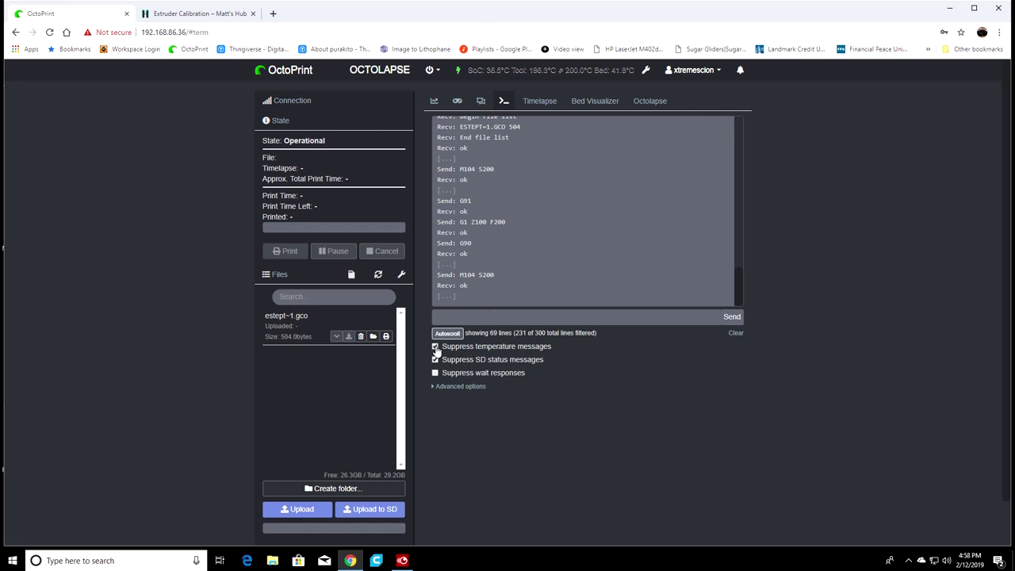
Step: Enter the extrude command G1 E100 F100 in the terminal command box and select it
left_click(465, 317)
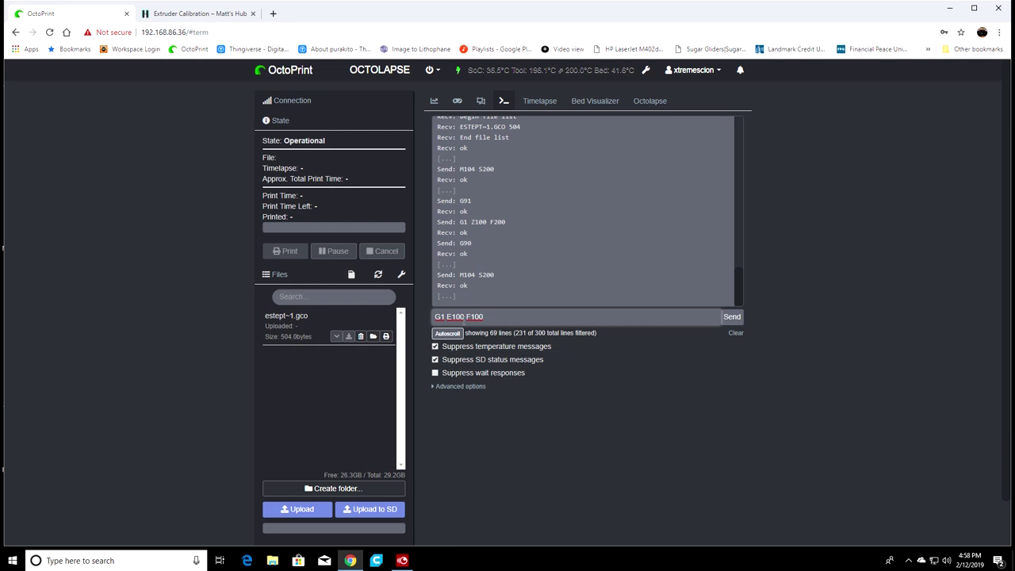
left_click_drag(492, 316, 426, 328)
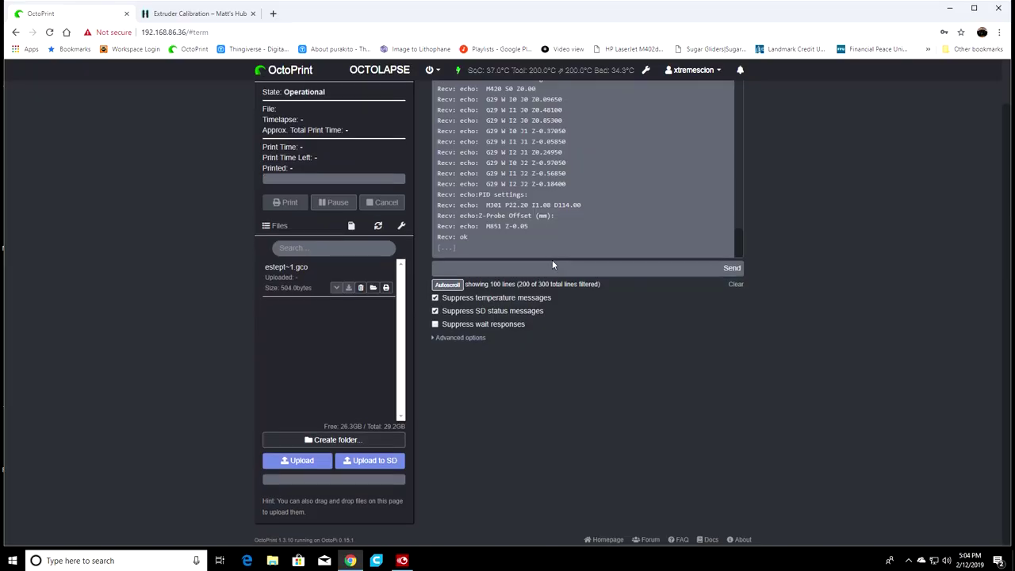
Step: Send the new extruder steps value E100, save it with M500, and confirm E100.00
left_click(499, 269)
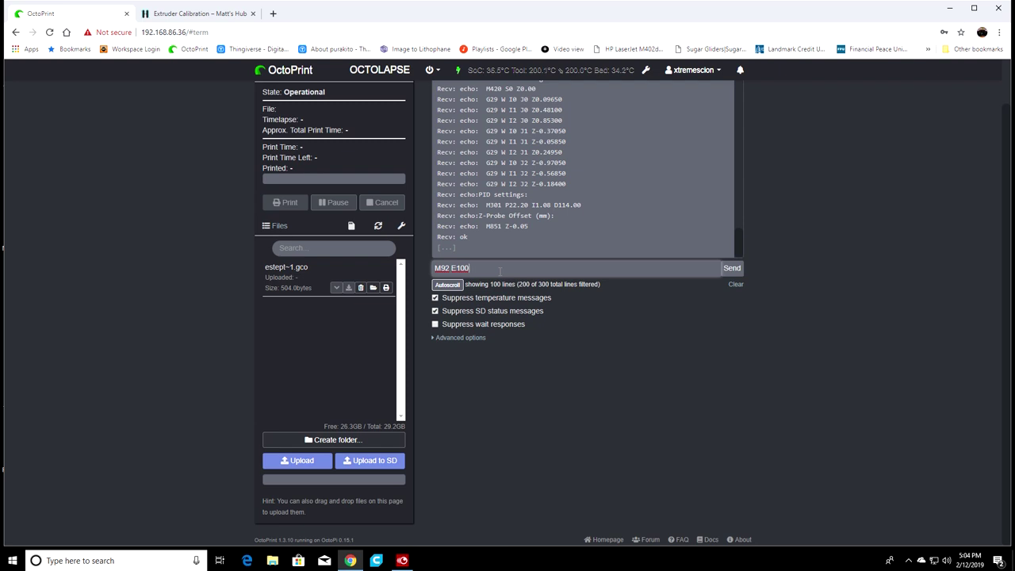
key("Return")
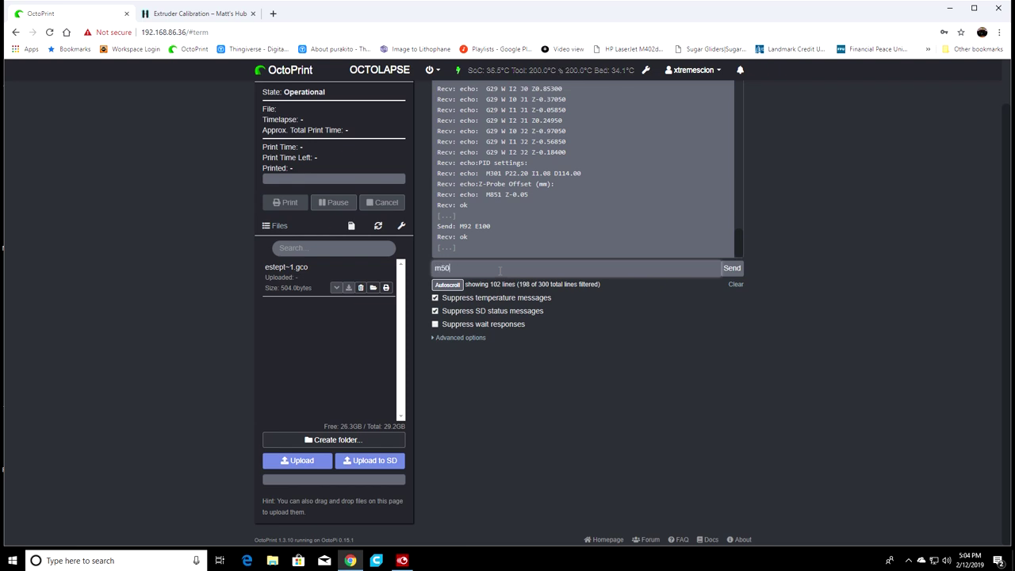
type("M500")
key("Return")
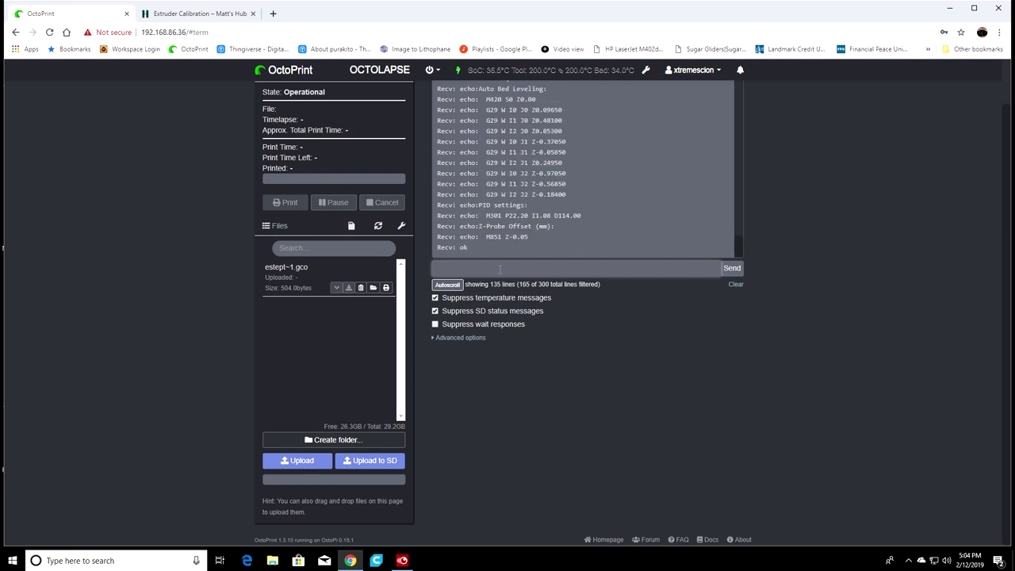
scroll(589, 188, "up", 5)
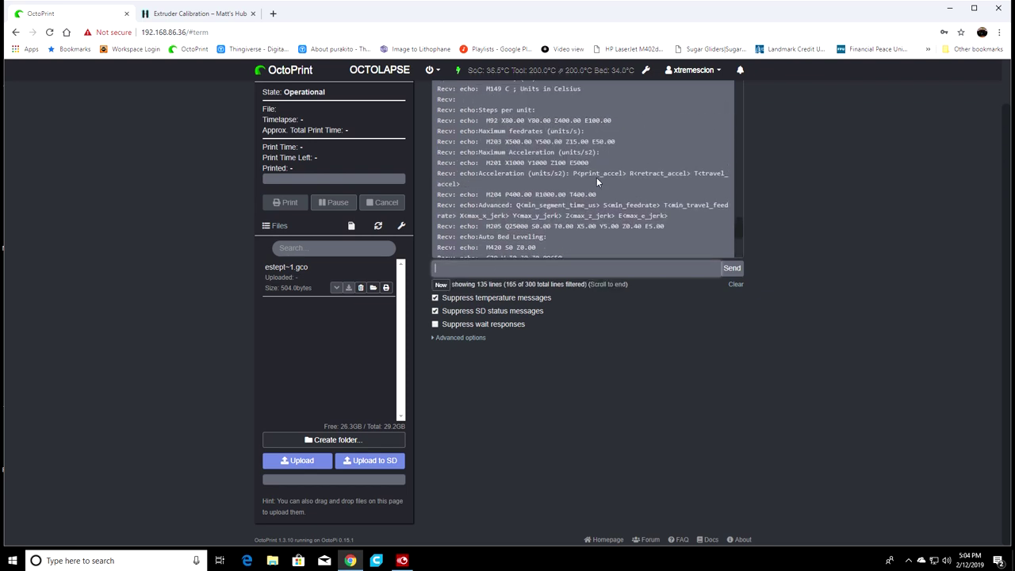
left_click_drag(616, 119, 584, 119)
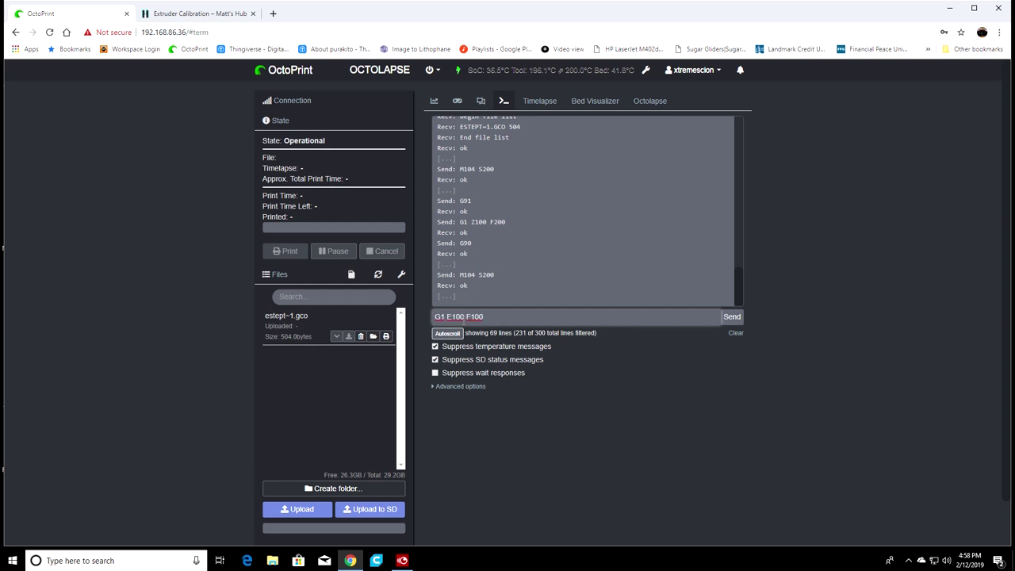
Step: Send G1 E100 F100 so the printer slowly extrudes 100 mm of filament
left_click_drag(492, 321, 426, 328)
left_click(494, 317)
key("Return")
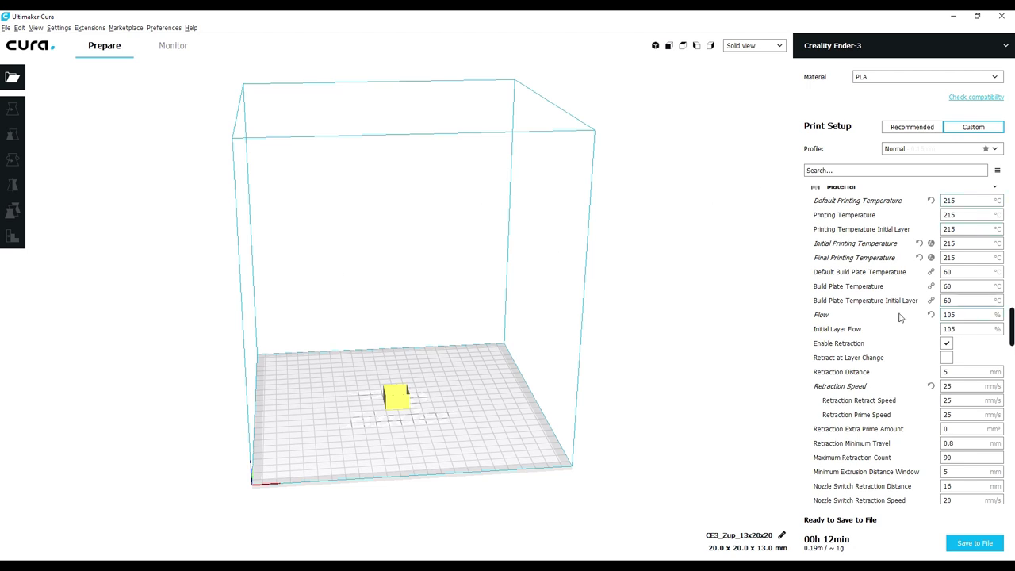
Step: Enter 105 in the Material Flow field of the Custom print settings
scroll(900, 317, "down", 1)
scroll(860, 305, "up", 3)
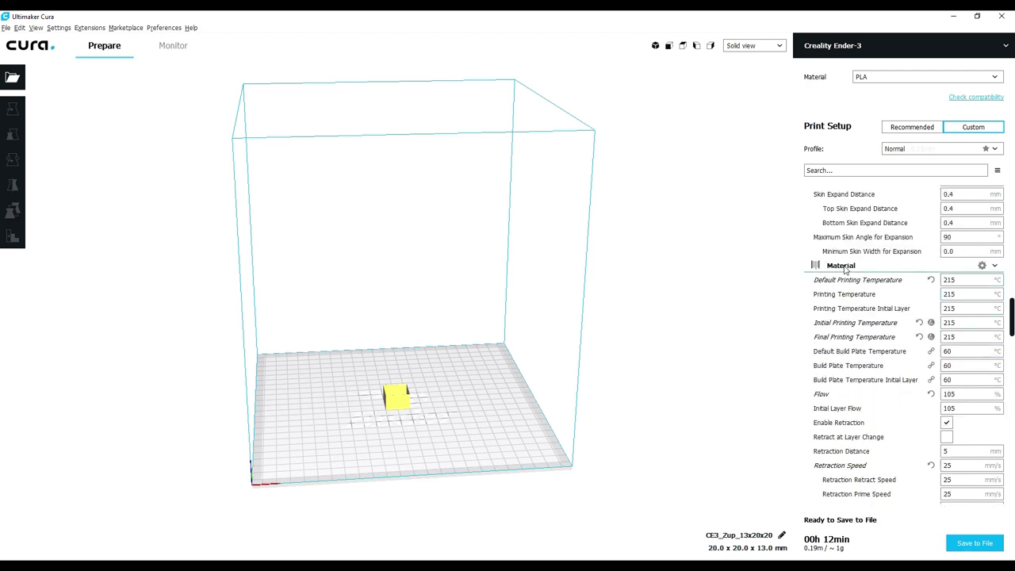
scroll(832, 372, "down", 2)
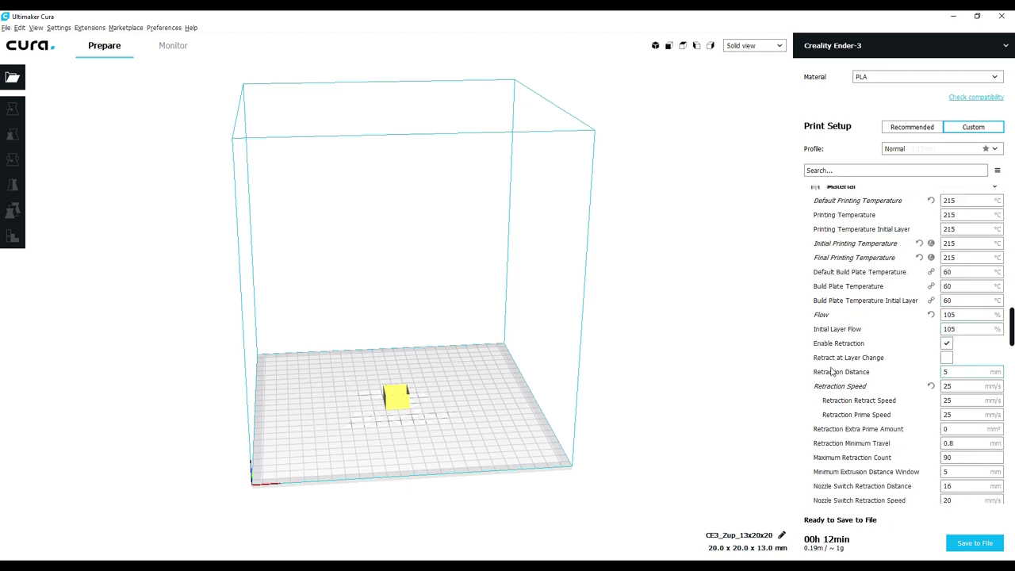
mouse_move(810, 316)
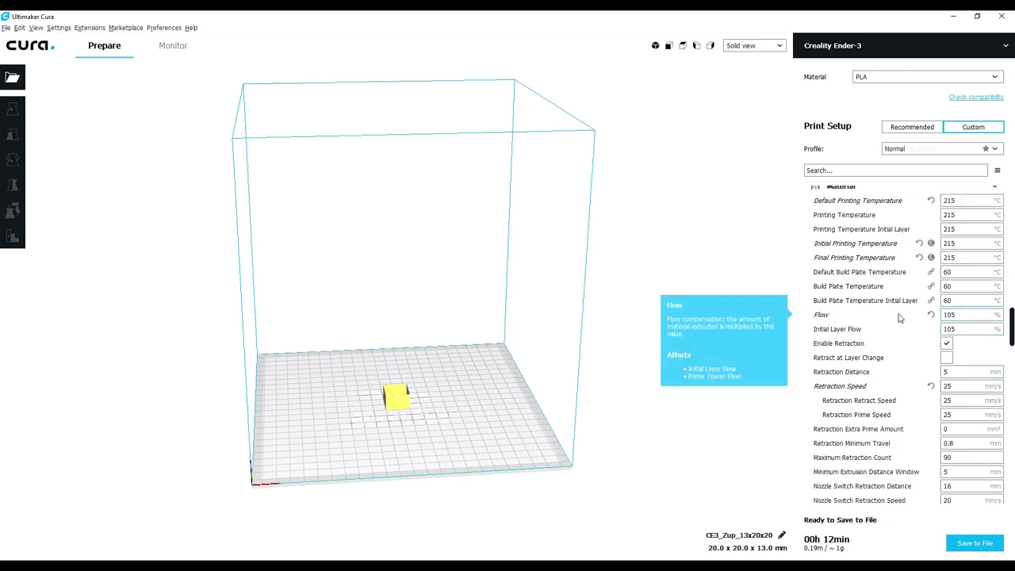
mouse_move(942, 331)
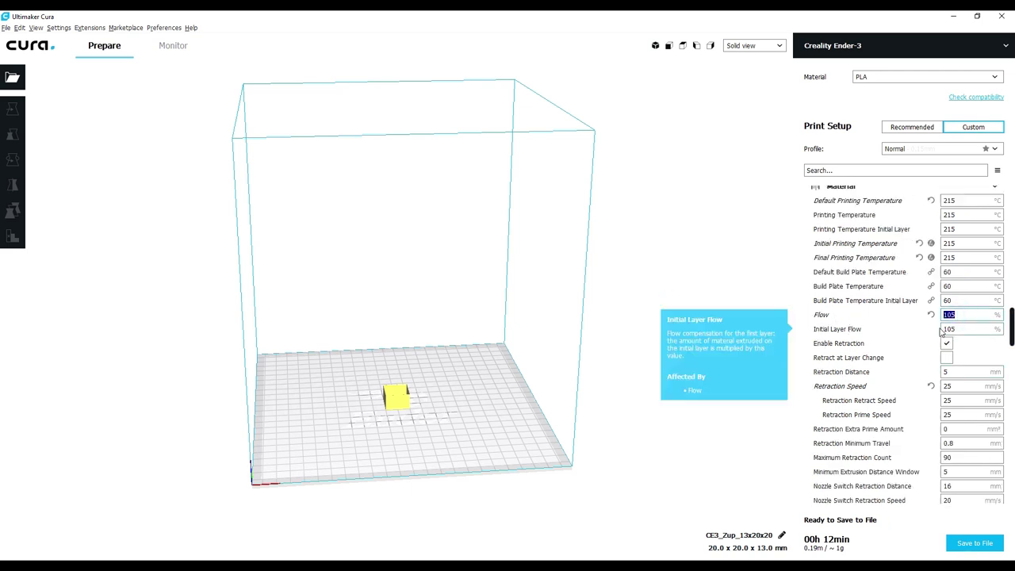
type("105")
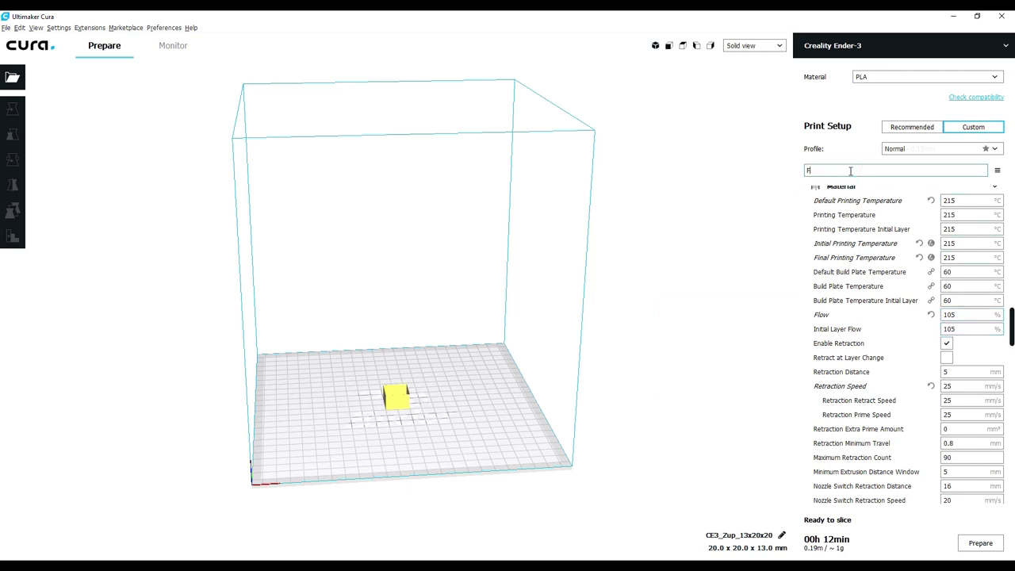
Step: Filter the print settings by 'Flow' and replace the Flow value with 105
left_click(850, 170)
type("Flow")
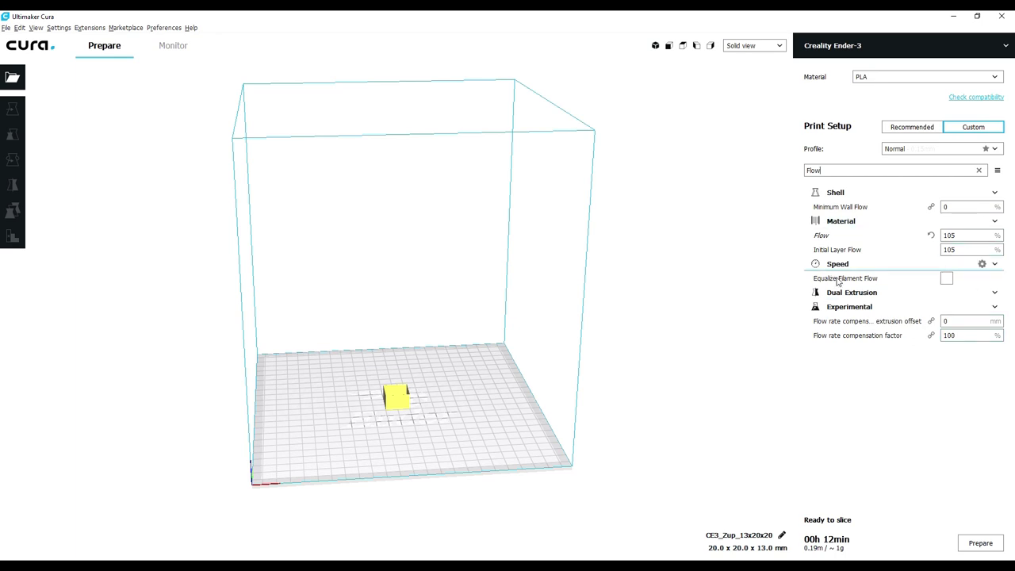
double_click(963, 233)
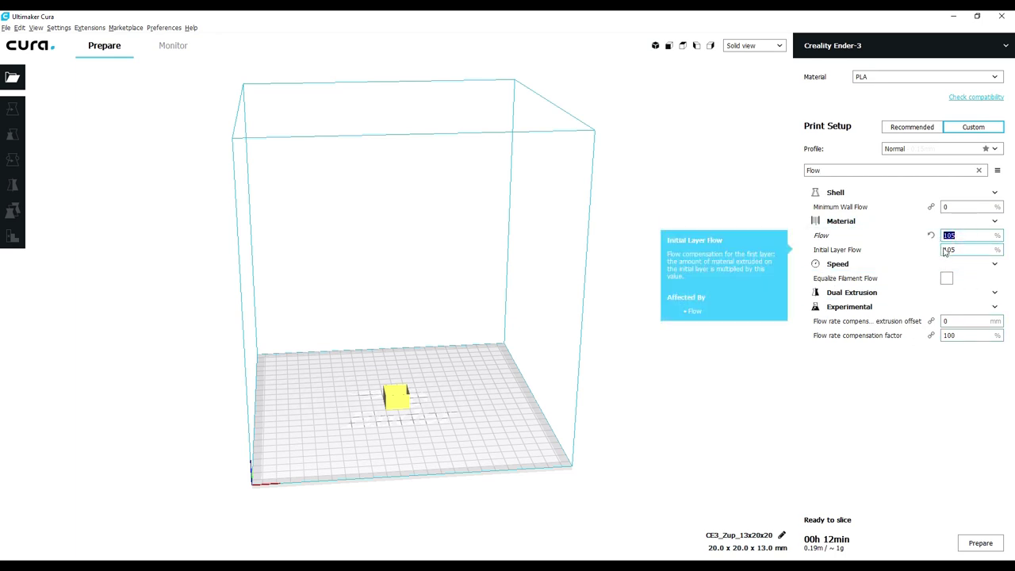
type("105")
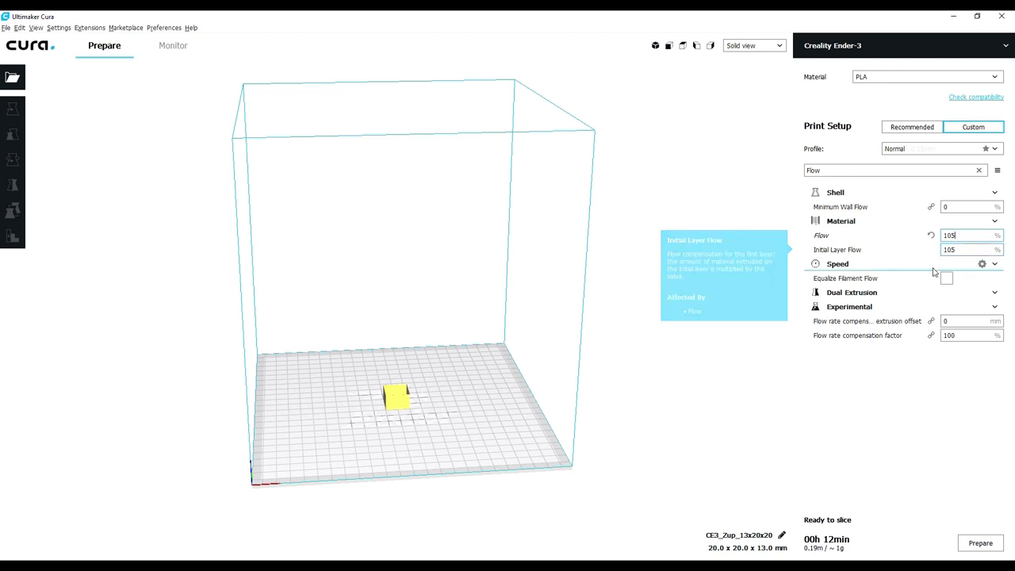
Step: Remove the 'Flow' term from the settings search box
left_click(979, 171)
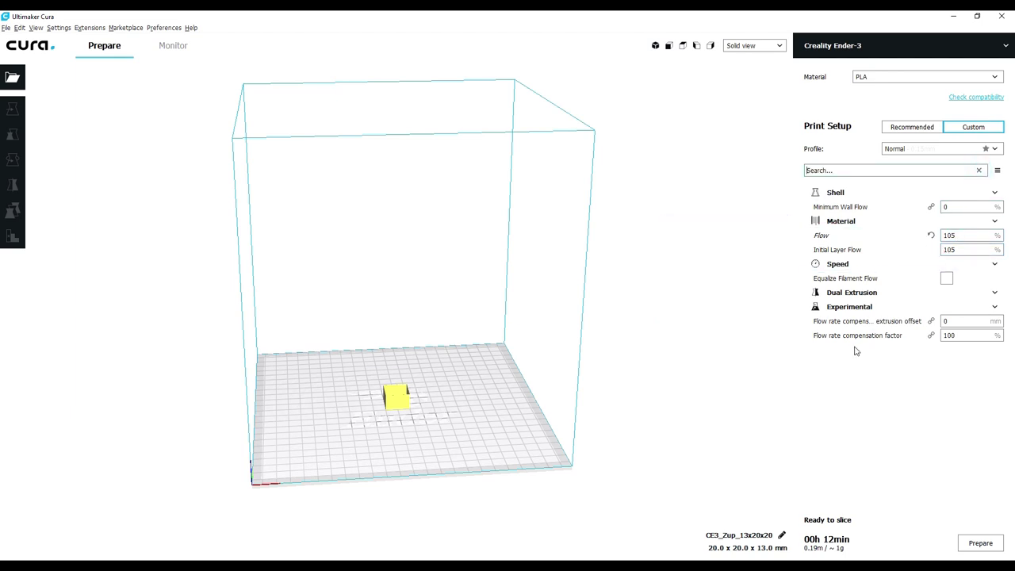